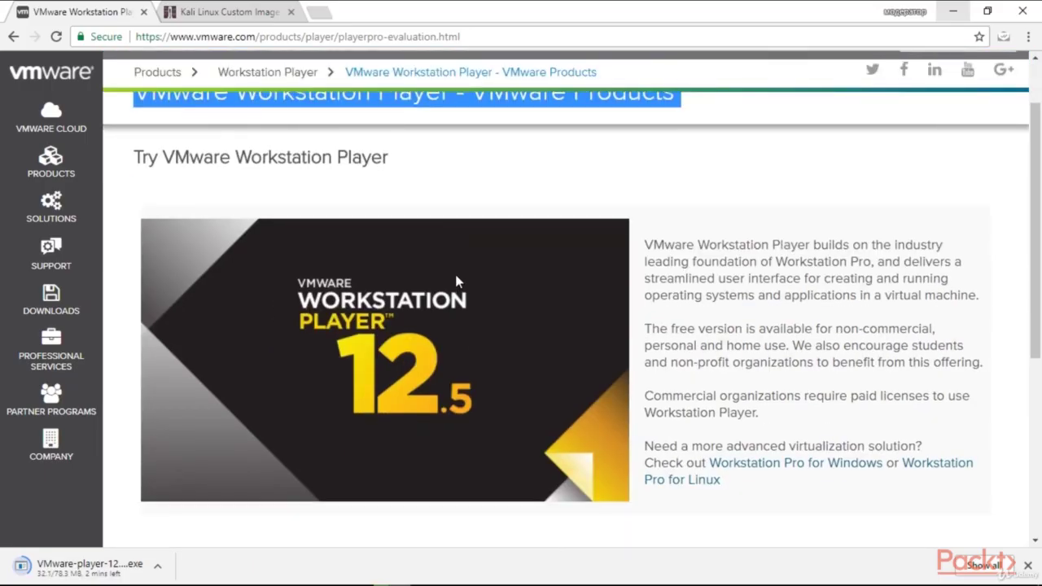
scroll(458, 279, down, 3)
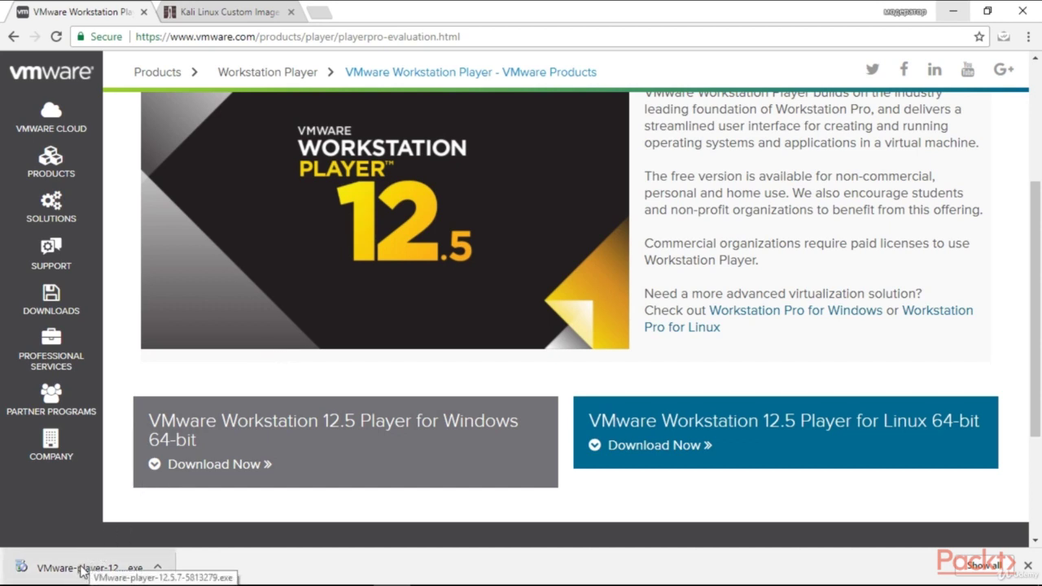
Run the downloaded VMware Workstation Player 12.5.7 installer from Chrome's download bar.
click(82, 570)
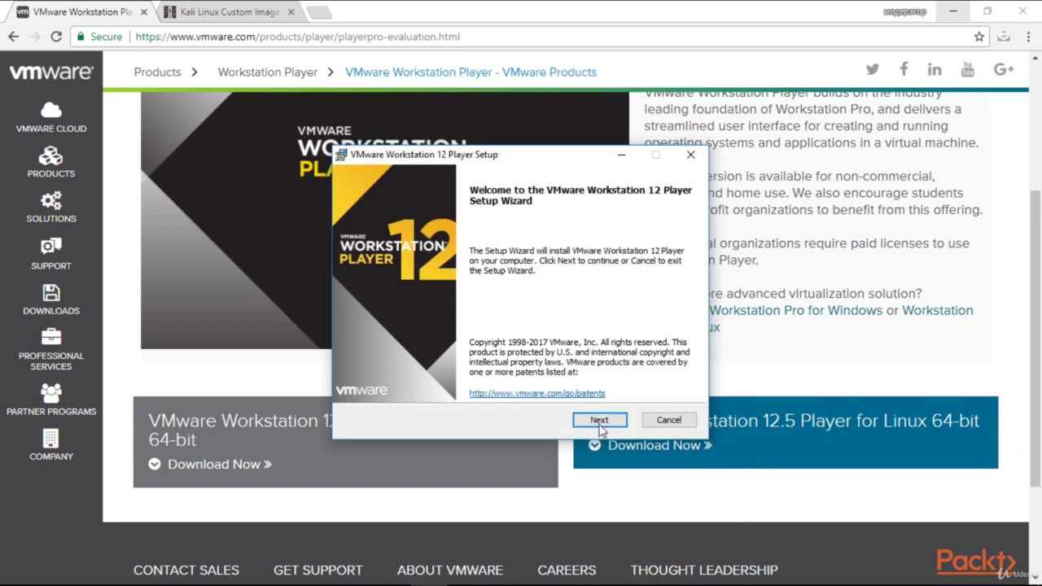
Install Workstation 12 Player with Enhanced Keyboard Driver and default shortcuts, then restart the PC.
click(600, 423)
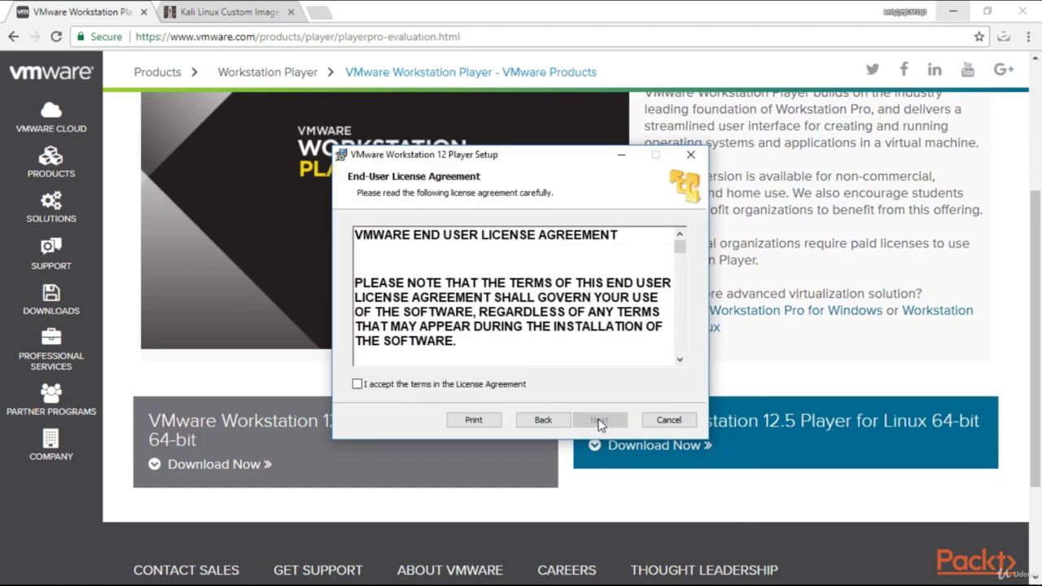
click(357, 384)
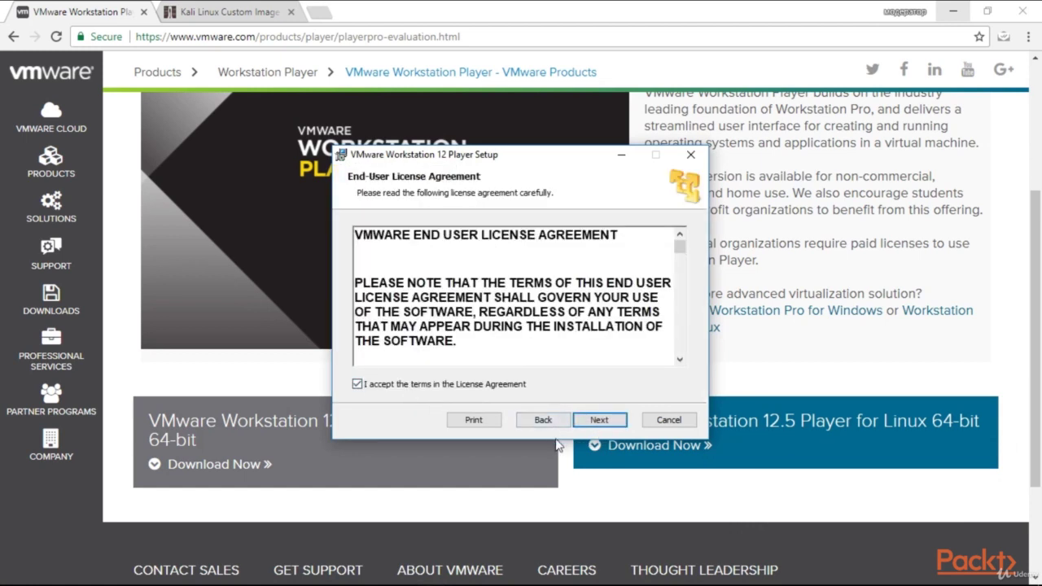
click(616, 418)
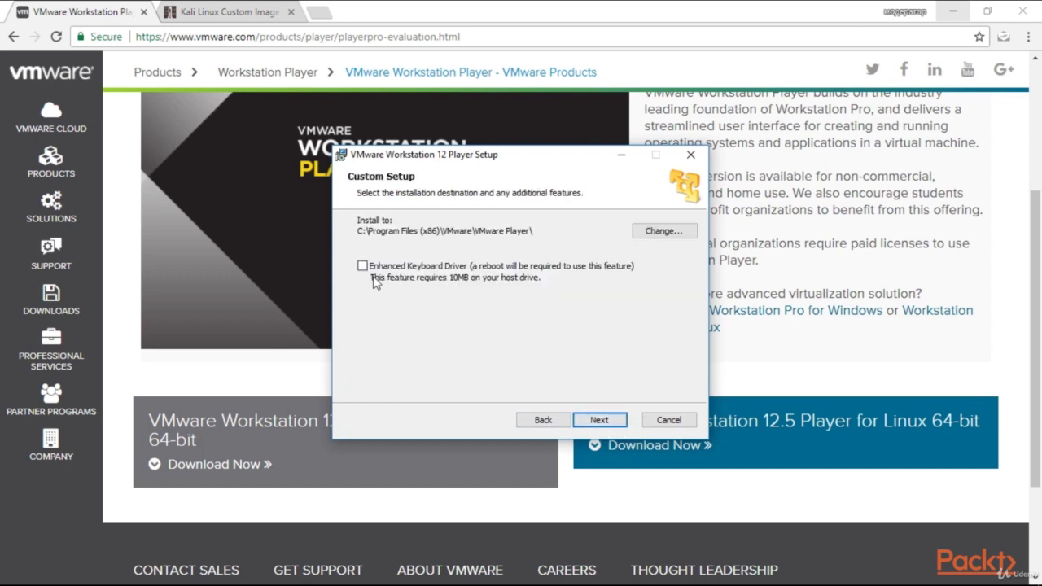
click(362, 267)
click(600, 420)
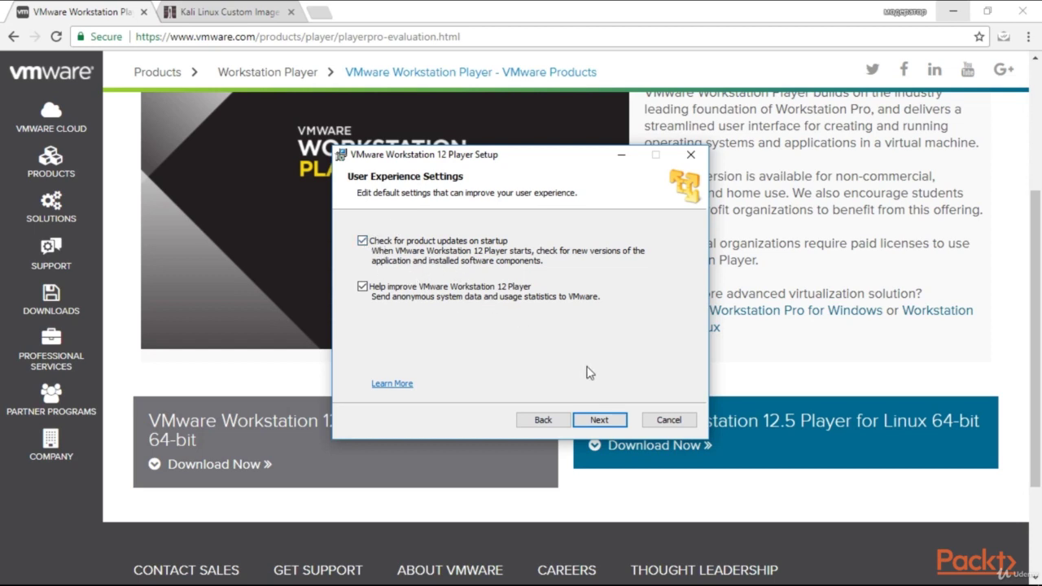
click(606, 427)
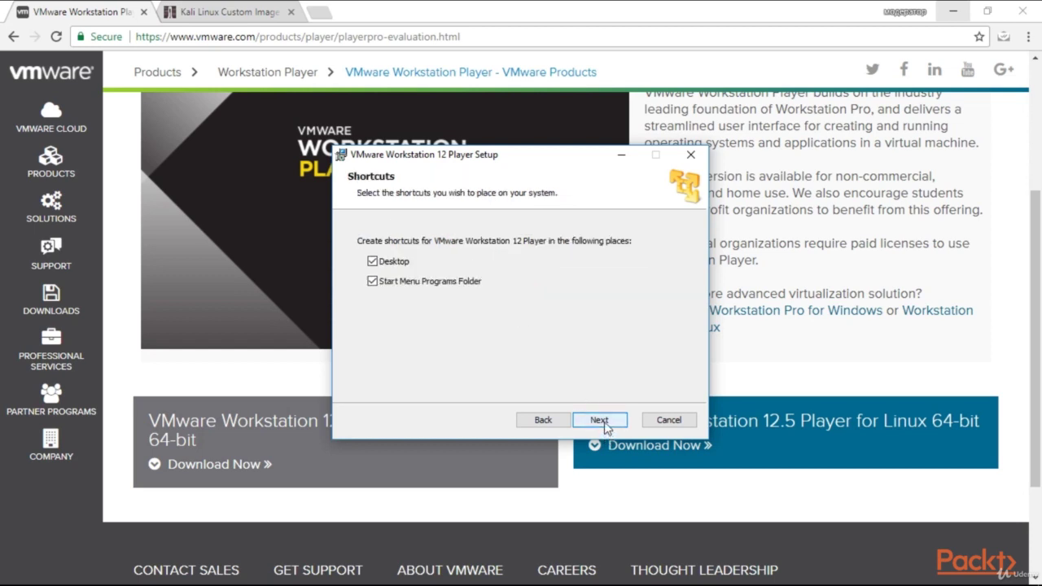
click(606, 421)
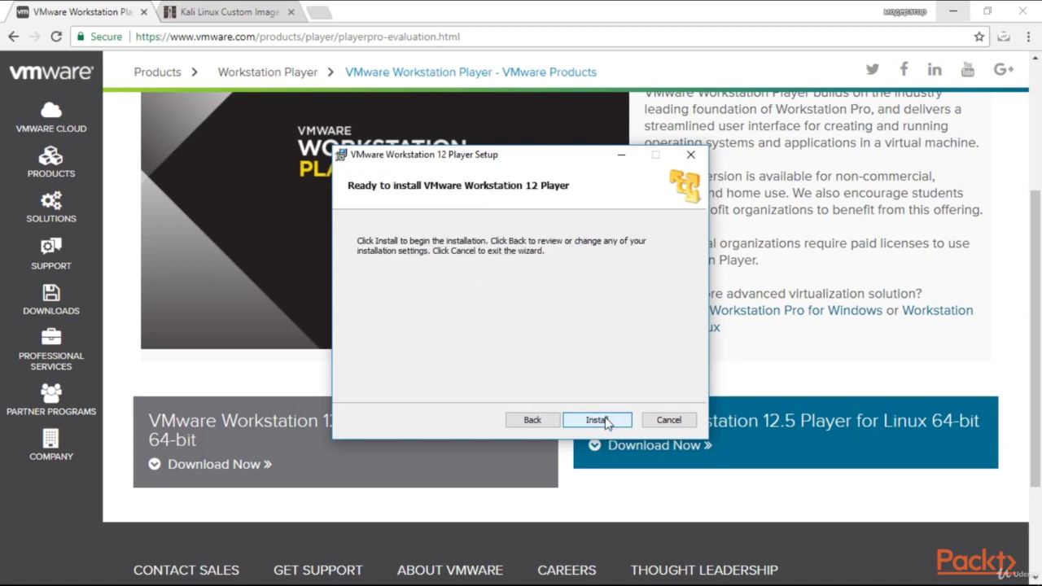
click(601, 420)
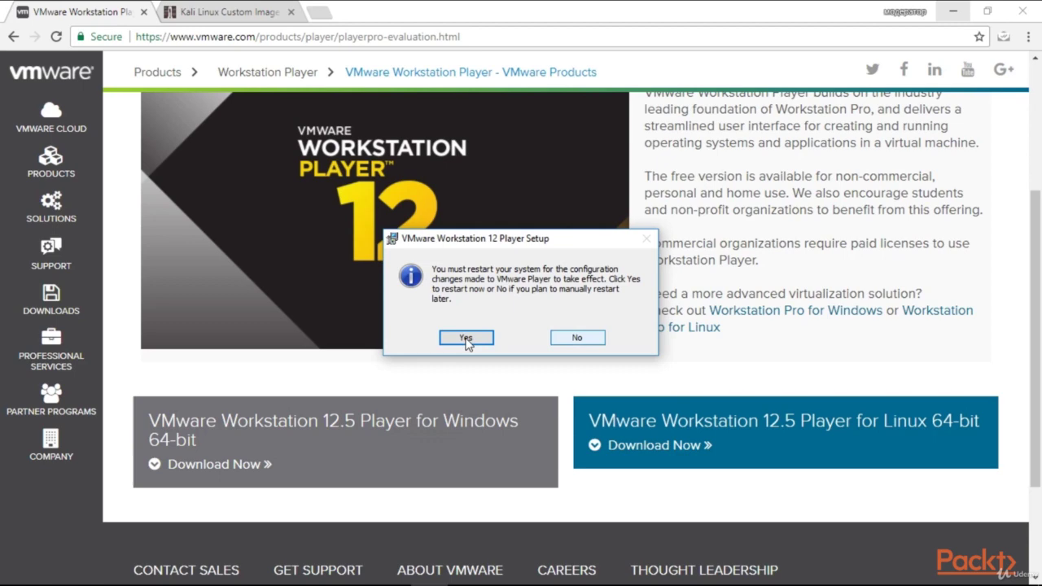
click(466, 338)
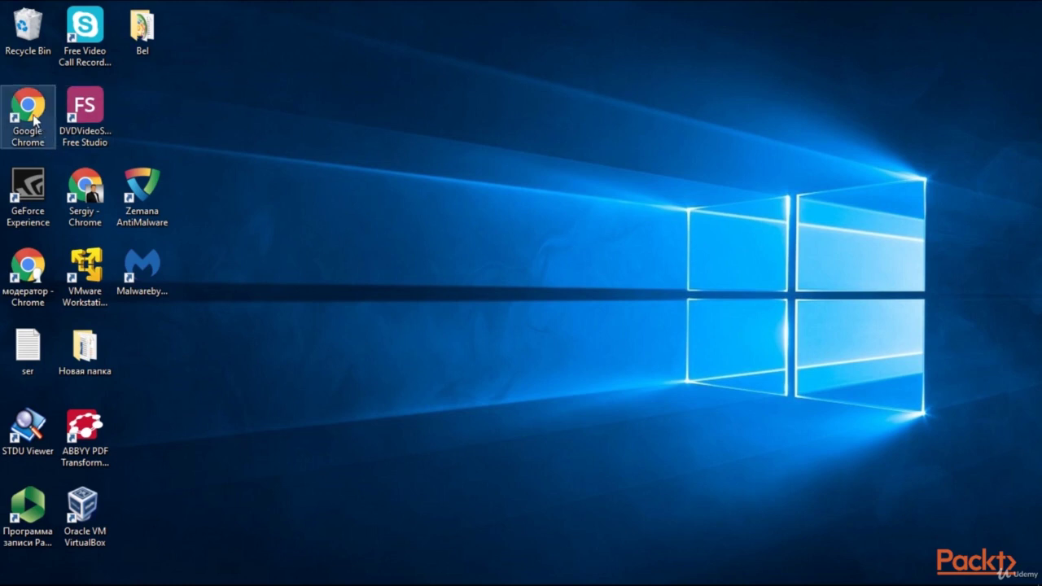
In Chrome, open kali.org/downloads and go to the Kali VMware virtual images page.
click(34, 272)
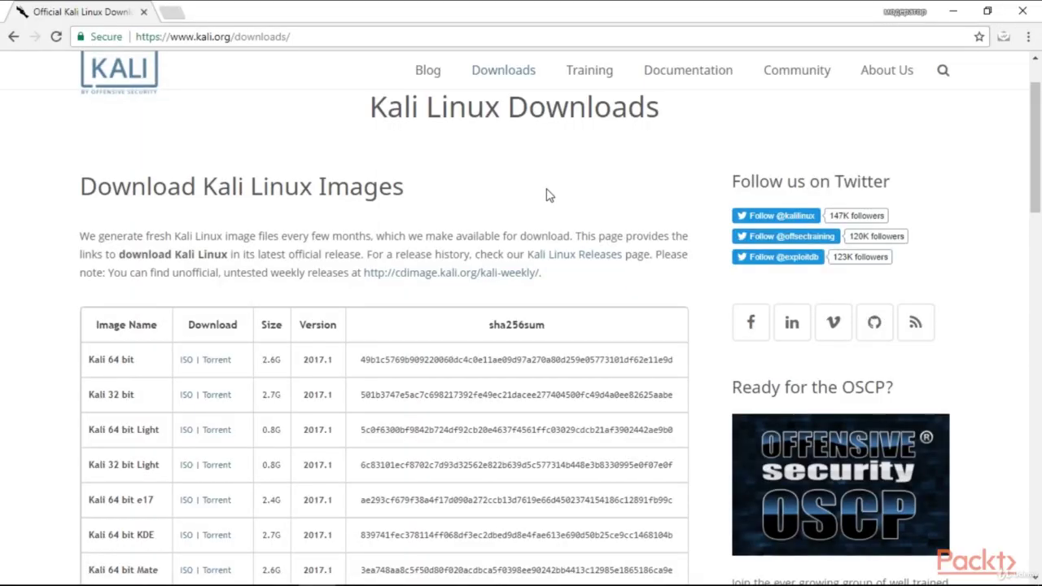
scroll(548, 195, down, 1)
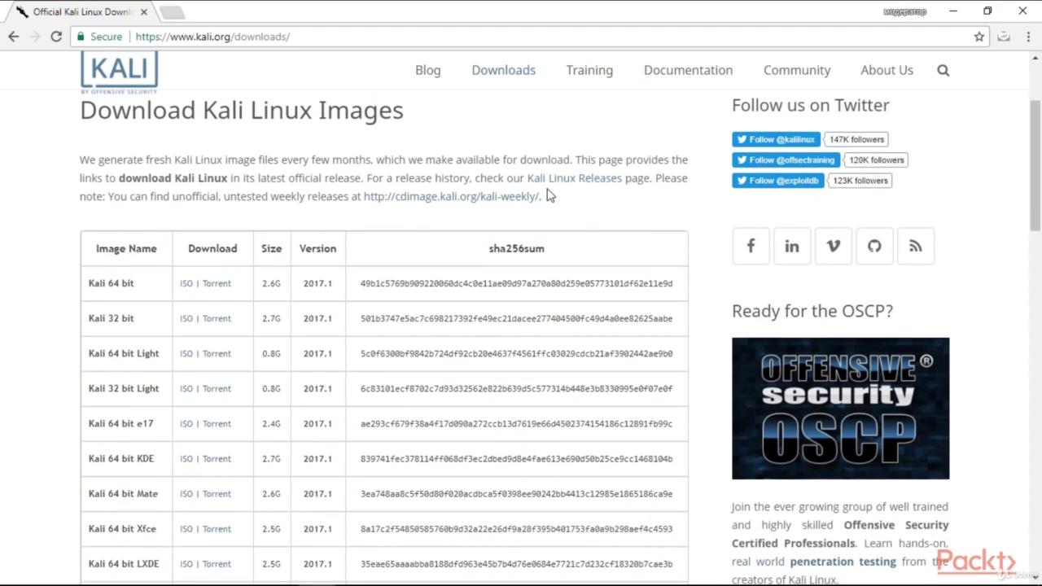
scroll(529, 199, down, 1)
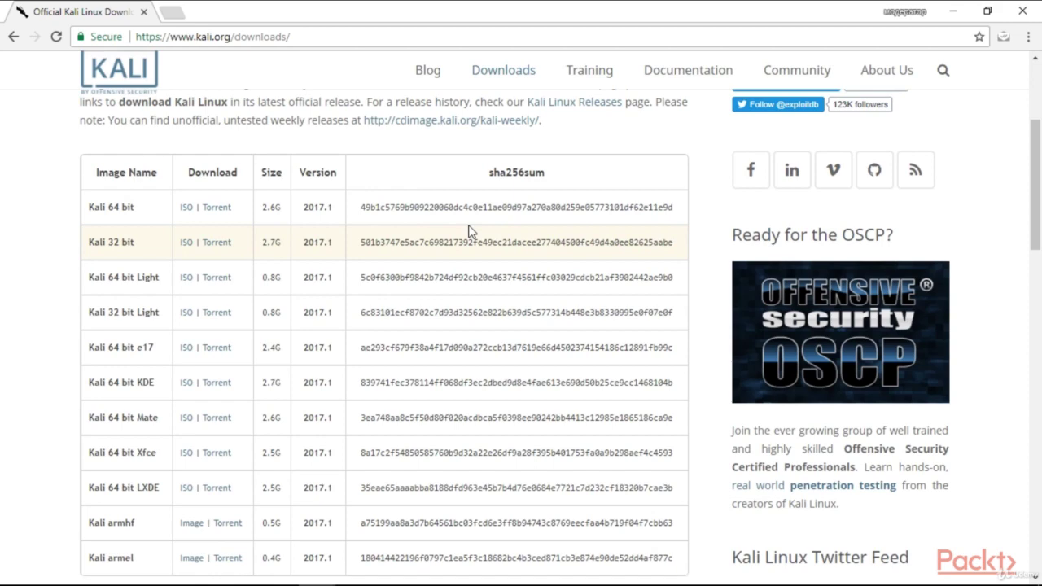
scroll(468, 232, down, 1)
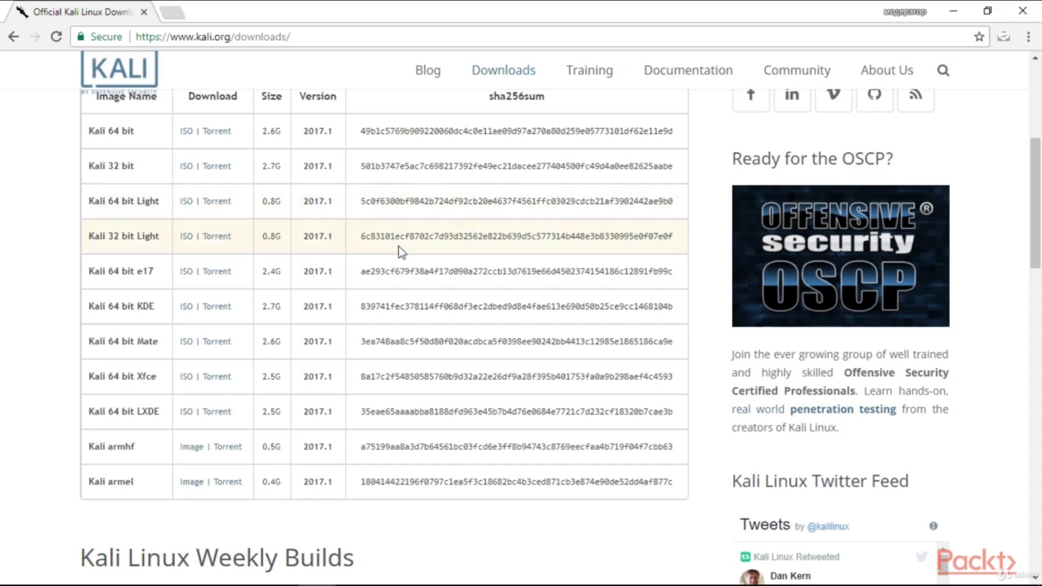
scroll(399, 253, down, 10)
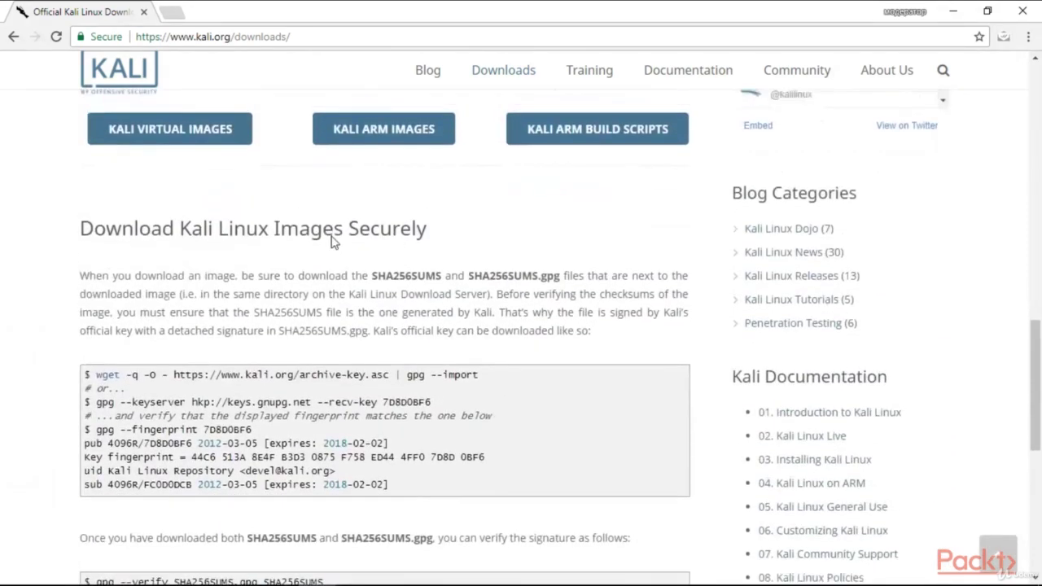
scroll(332, 240, up, 2)
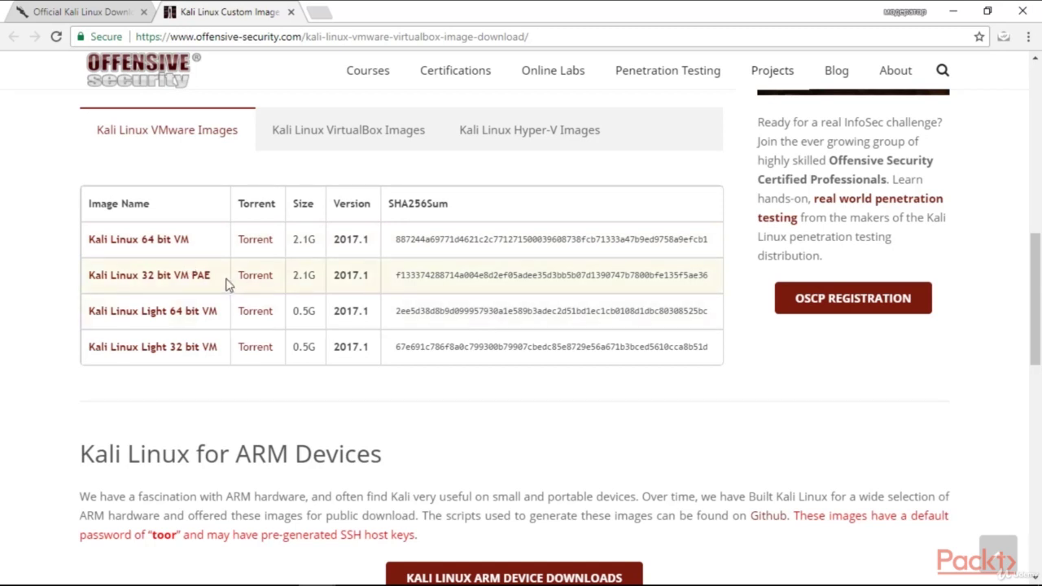
Download the Kali Linux 64 bit VM image for VMware.
click(168, 242)
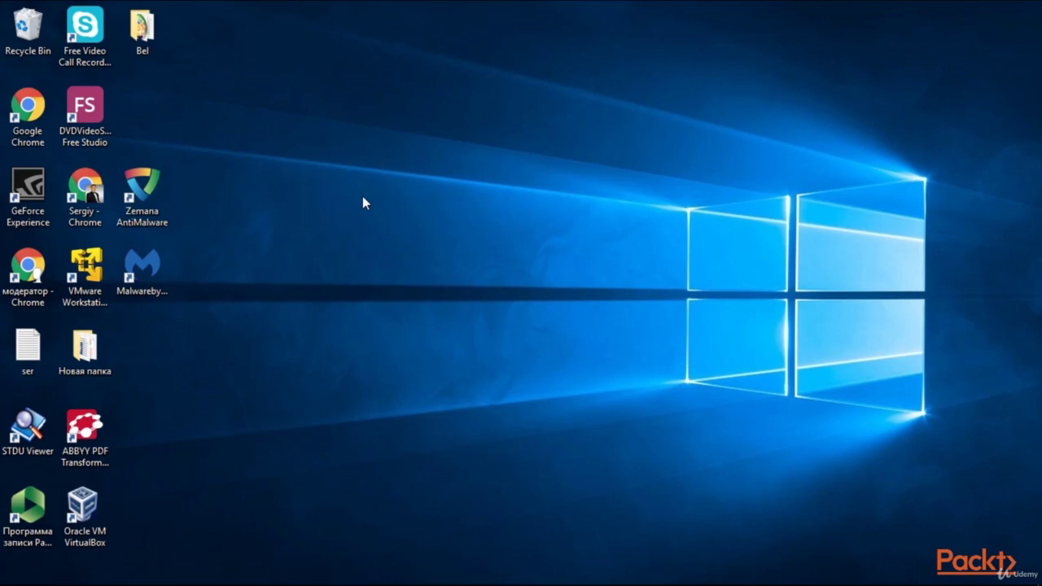
Open Kali-Linux-2017.1-vm-amd64 from Downloads into the VMware Workstation Player library.
click(84, 273)
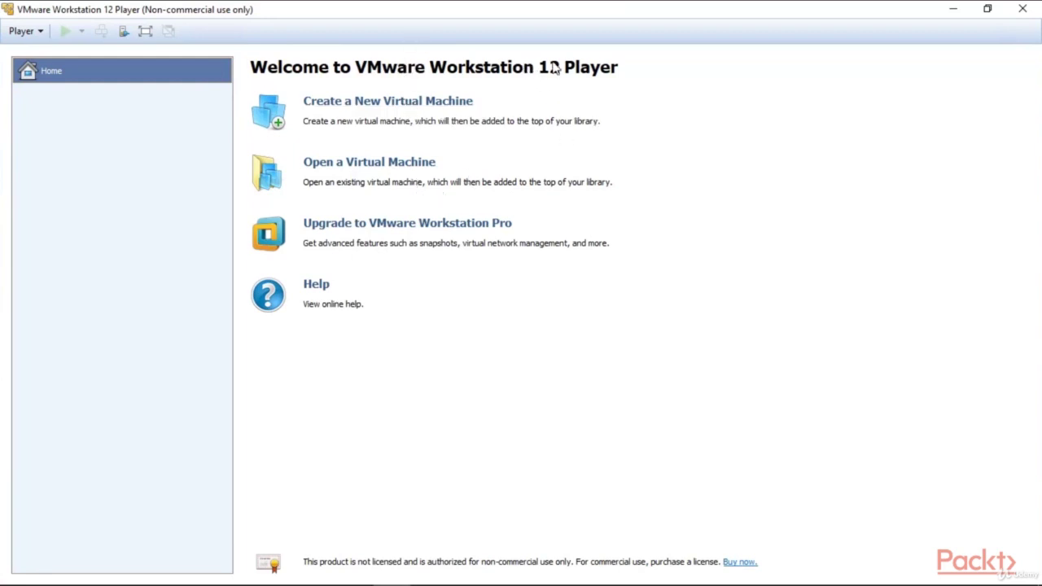
click(411, 164)
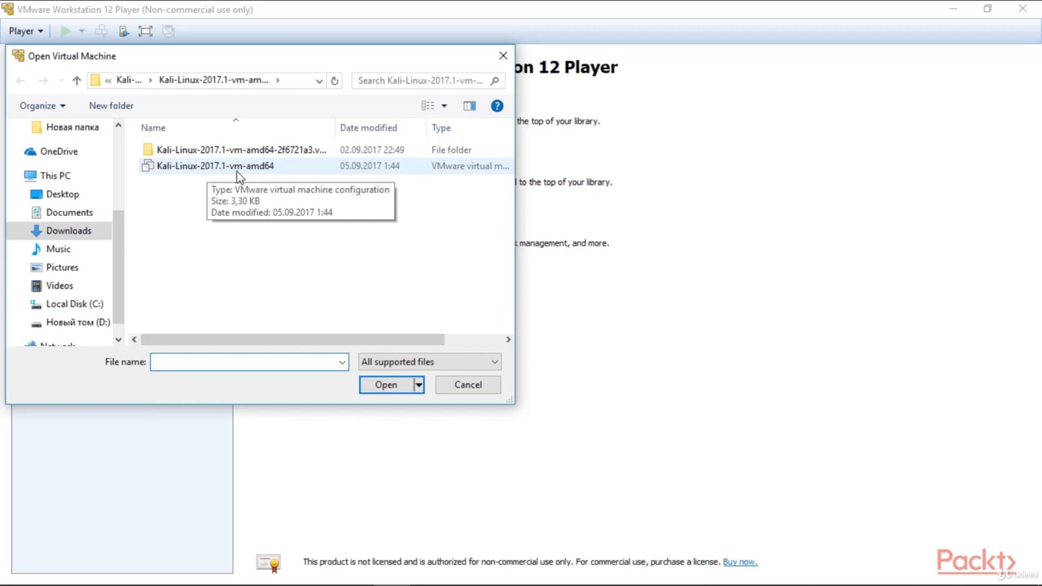
click(238, 170)
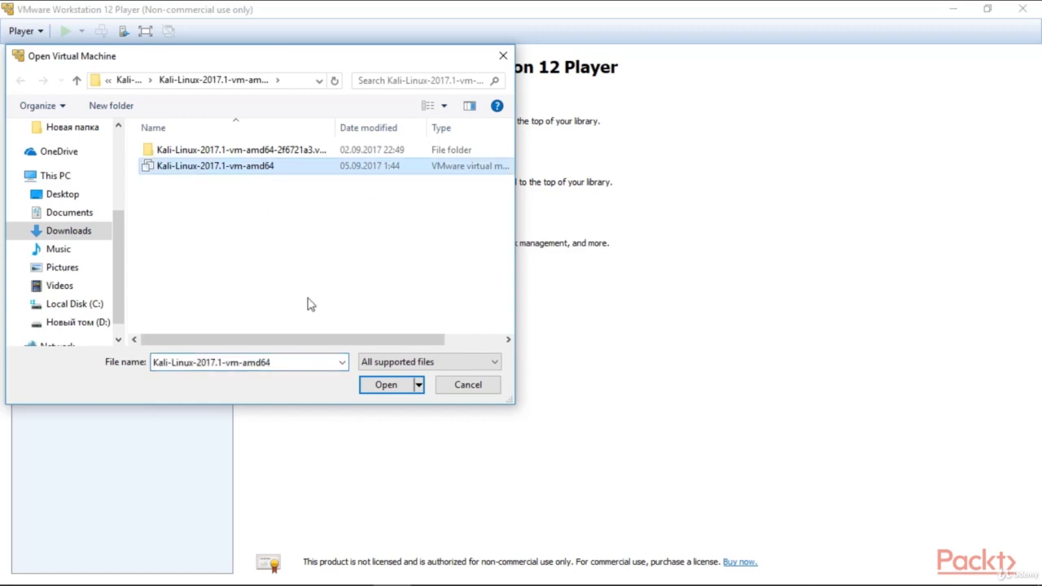
click(386, 385)
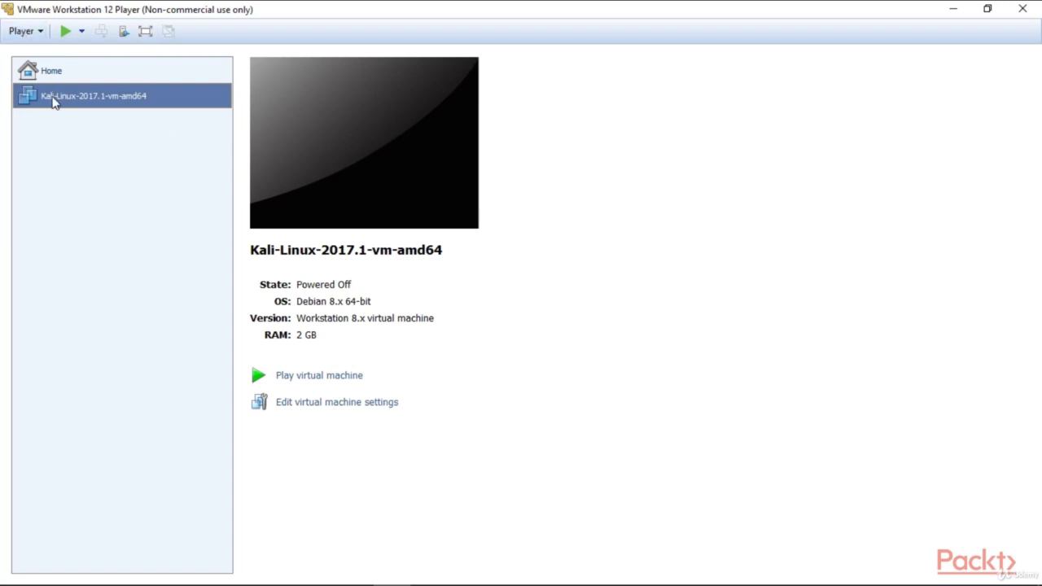
right_click(54, 101)
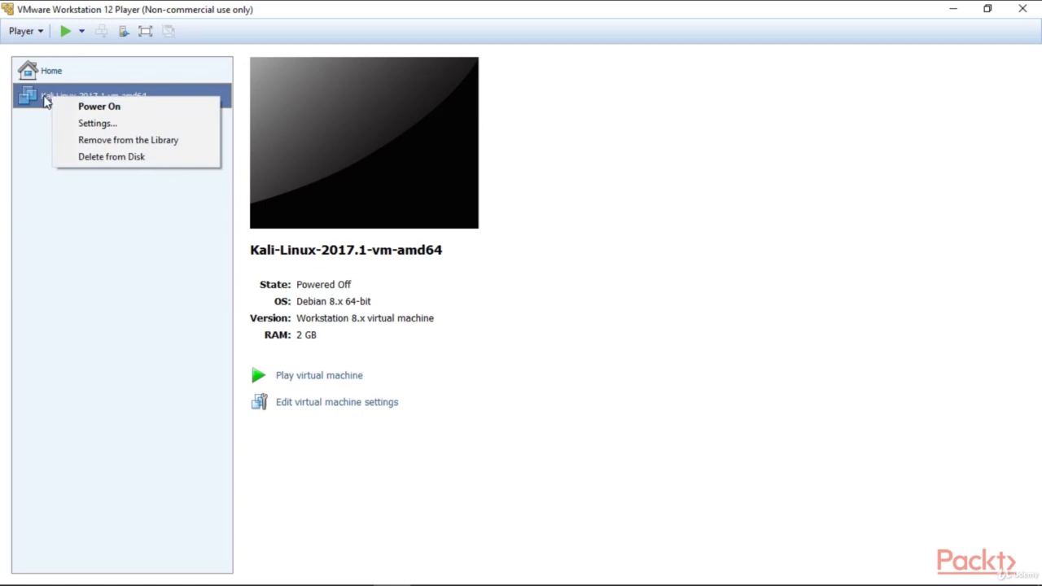
click(101, 126)
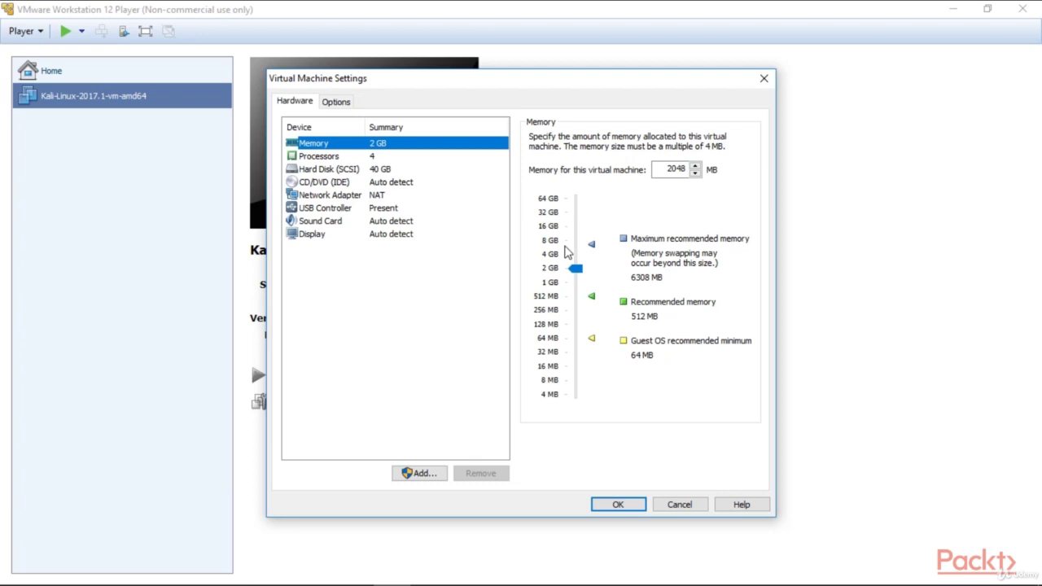
click(619, 506)
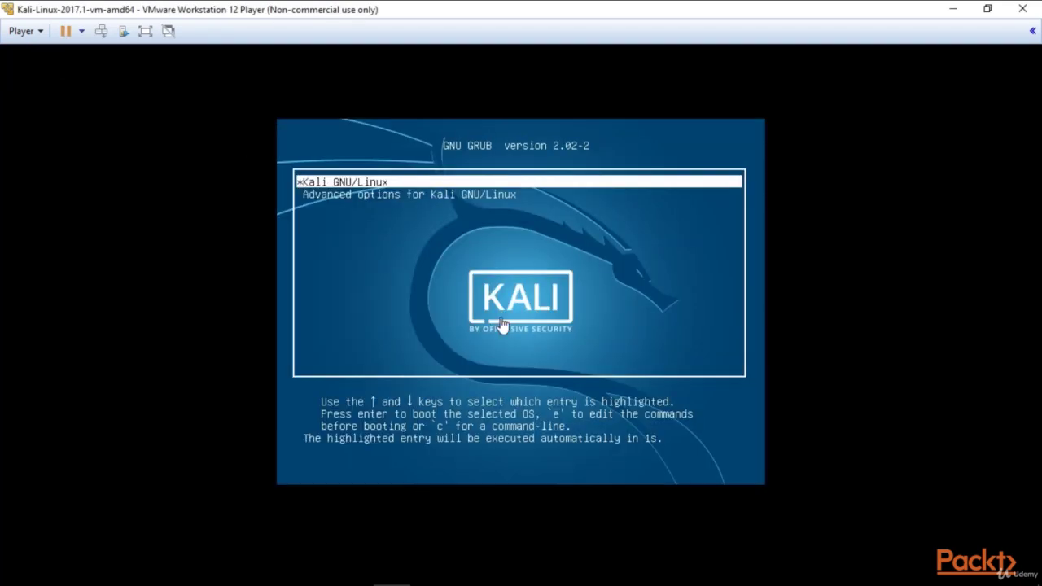
Boot the default Kali GNU/Linux entry from the GRUB menu.
key(Return)
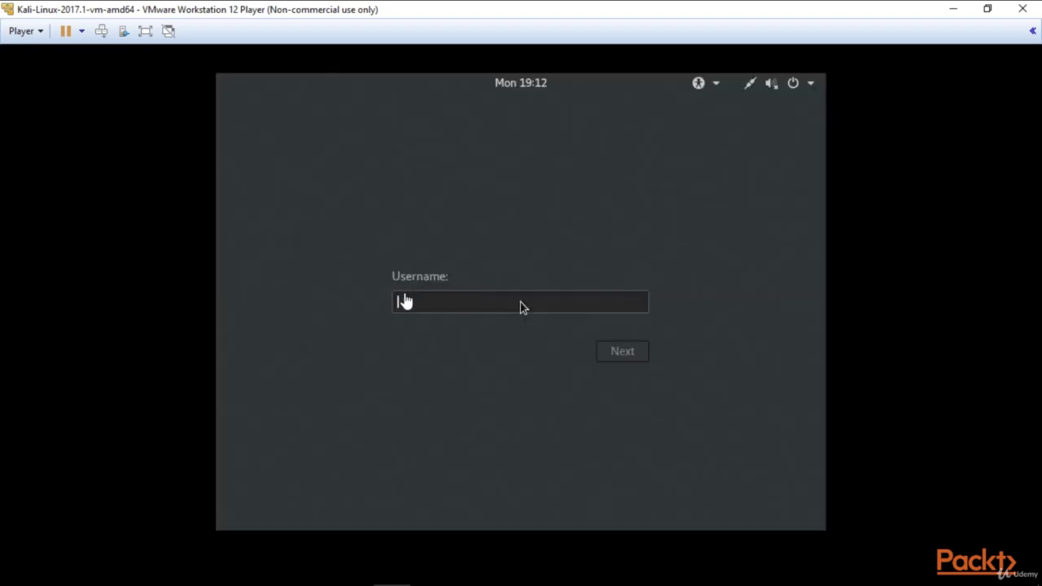
Sign in to Kali as root with the account password.
click(402, 301)
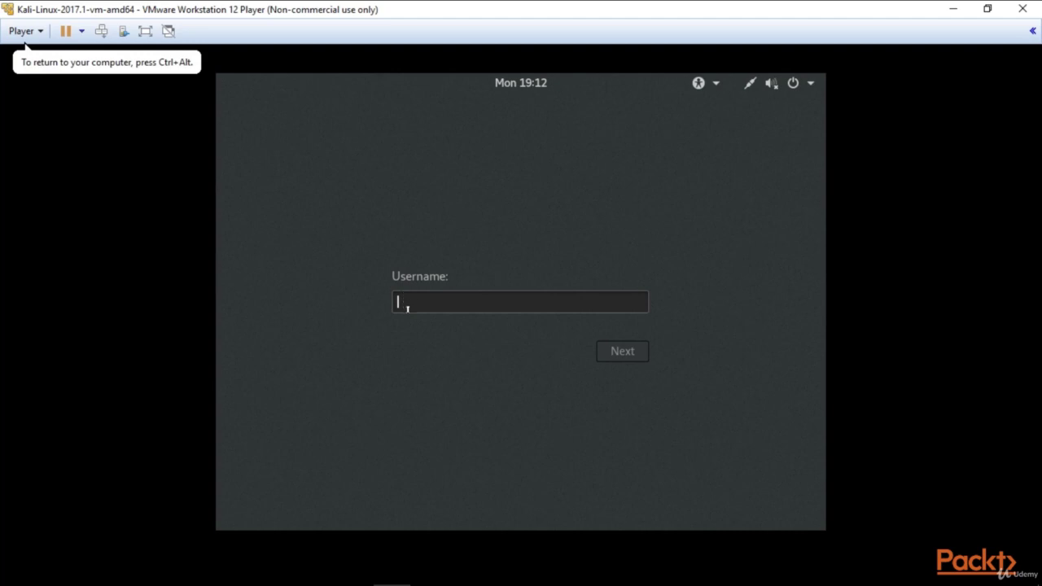
text(root)
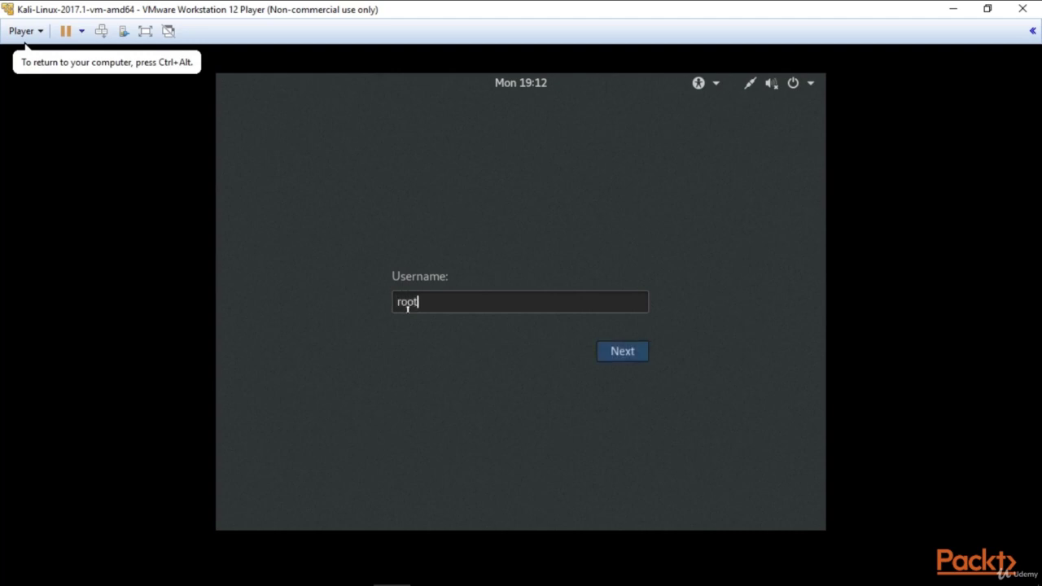
click(616, 356)
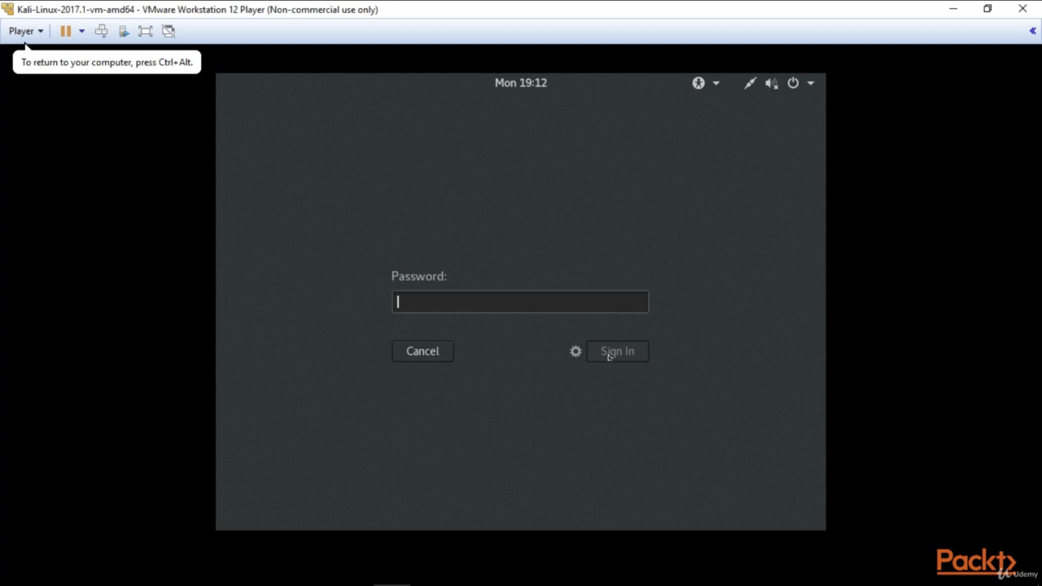
text(toor)
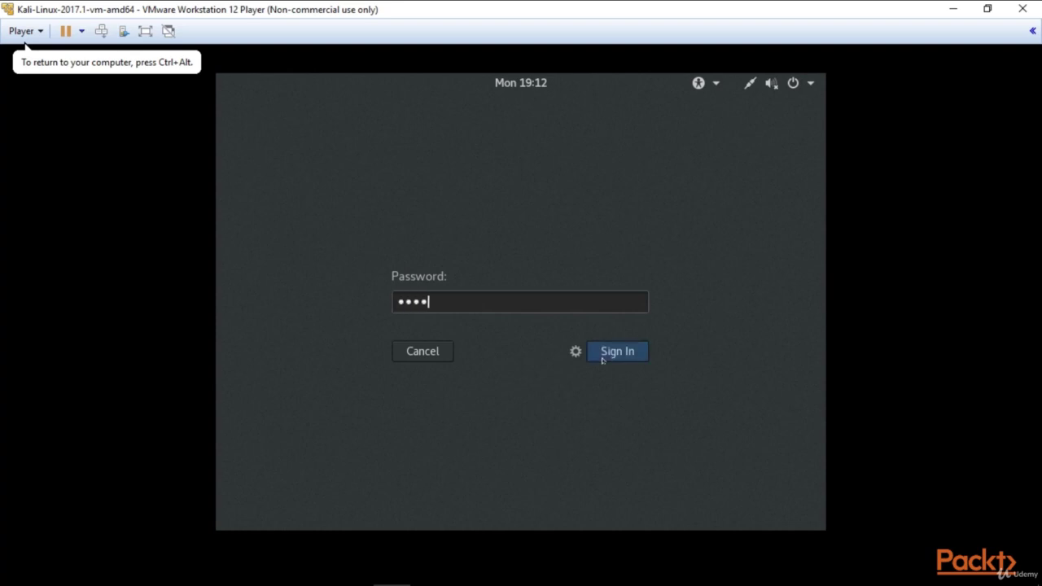
click(609, 358)
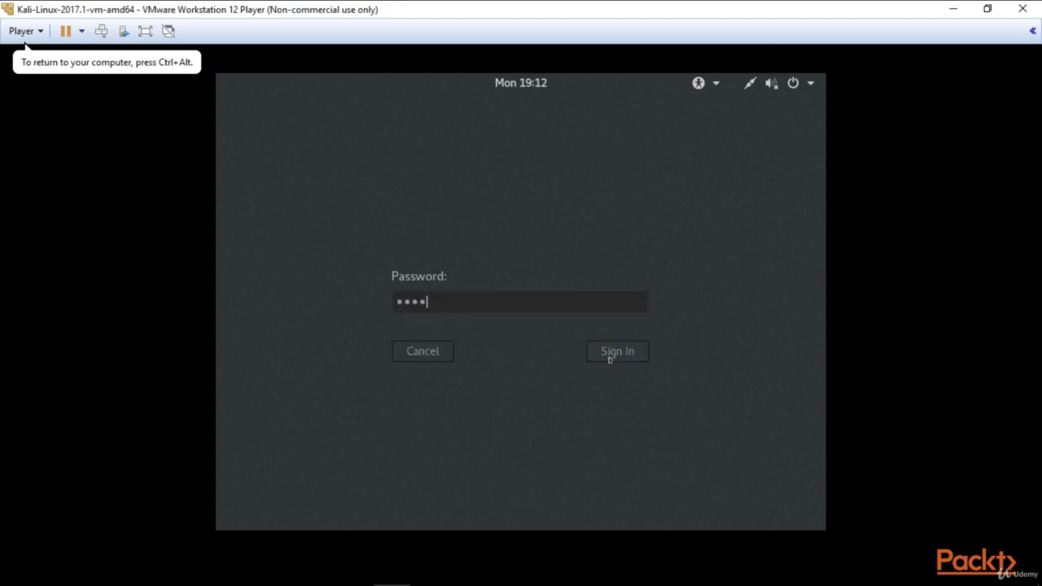